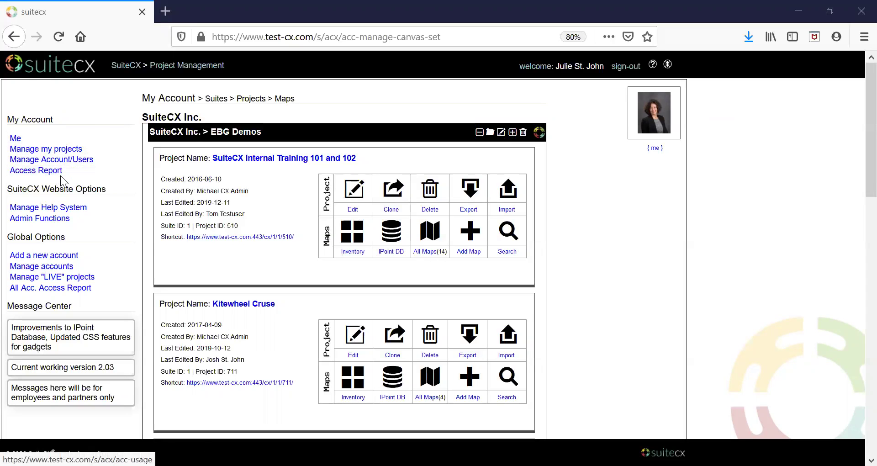
Step: Go to Manage Account/Users and scroll through SuiteCX Inc.'s user list
{"action": "left_click", "coordinate": [71, 160]}
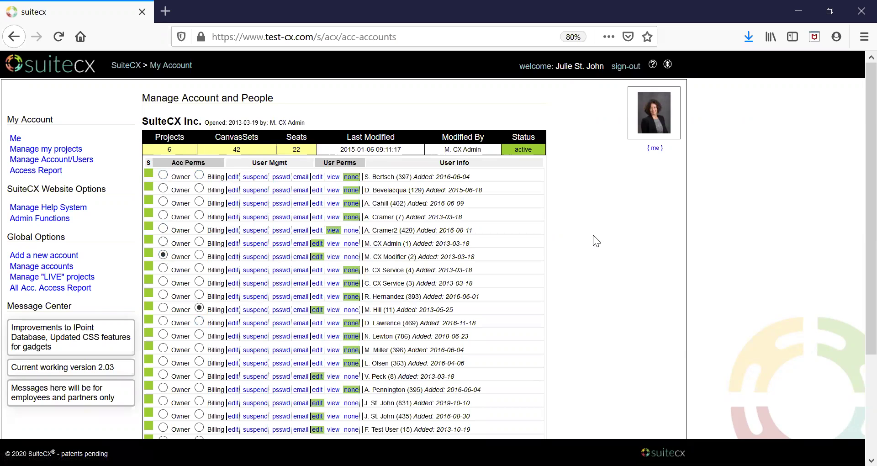
{"action": "scroll", "coordinate": [854, 274], "scroll_direction": "down", "scroll_amount": 2}
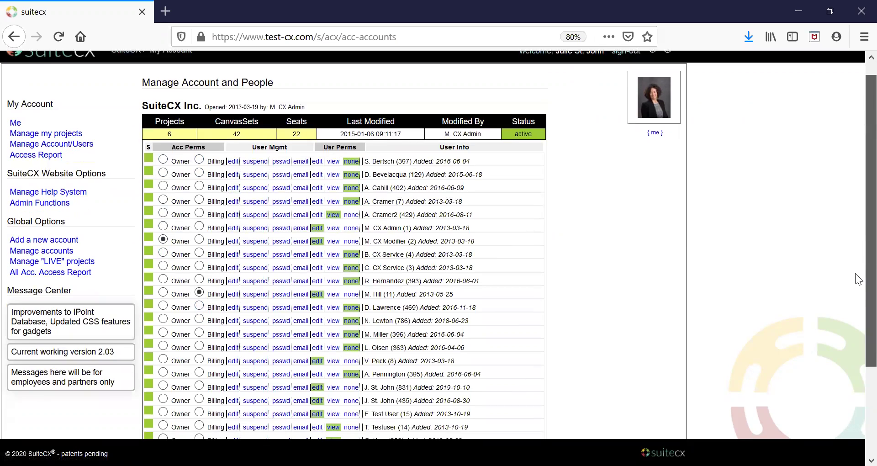
{"action": "scroll", "coordinate": [856, 301], "scroll_direction": "down", "scroll_amount": 2}
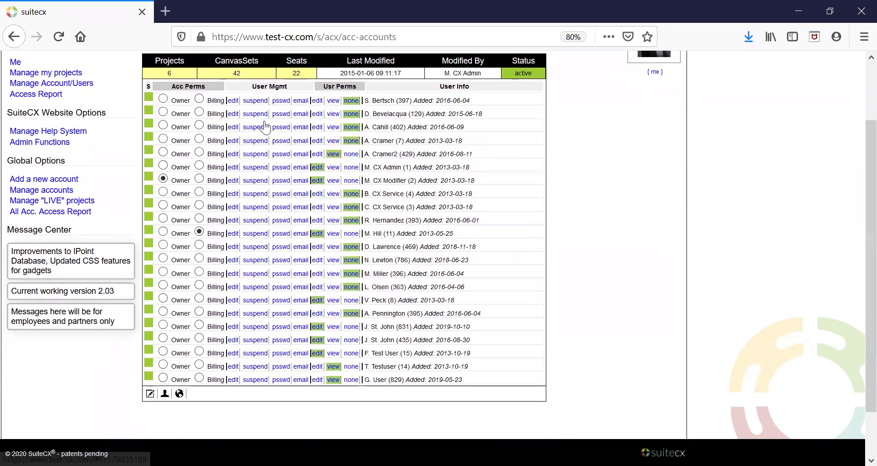
Step: Open the first user's Basic Info form showing name, email and mobile number
{"action": "left_click", "coordinate": [232, 105]}
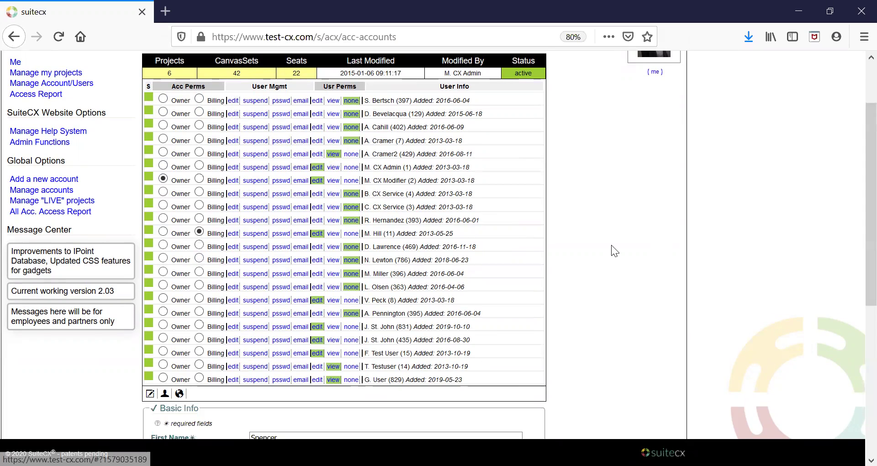
{"action": "scroll", "coordinate": [612, 246], "scroll_direction": "down", "scroll_amount": 5}
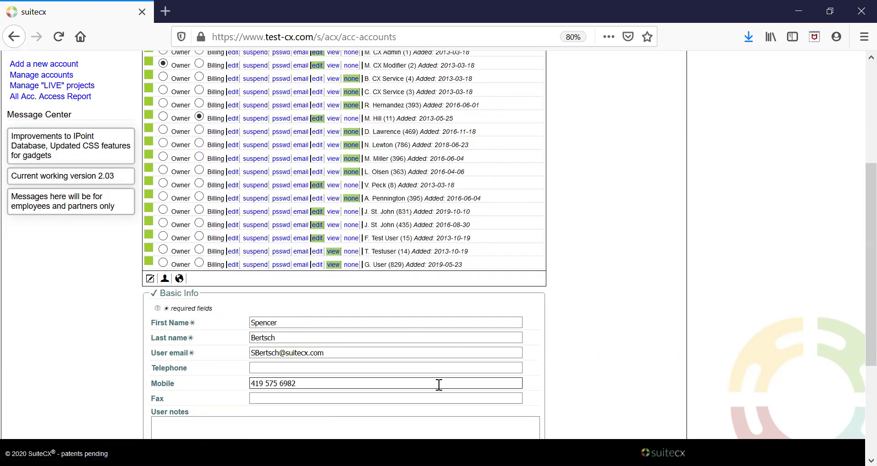
{"action": "scroll", "coordinate": [439, 384], "scroll_direction": "up", "scroll_amount": 5}
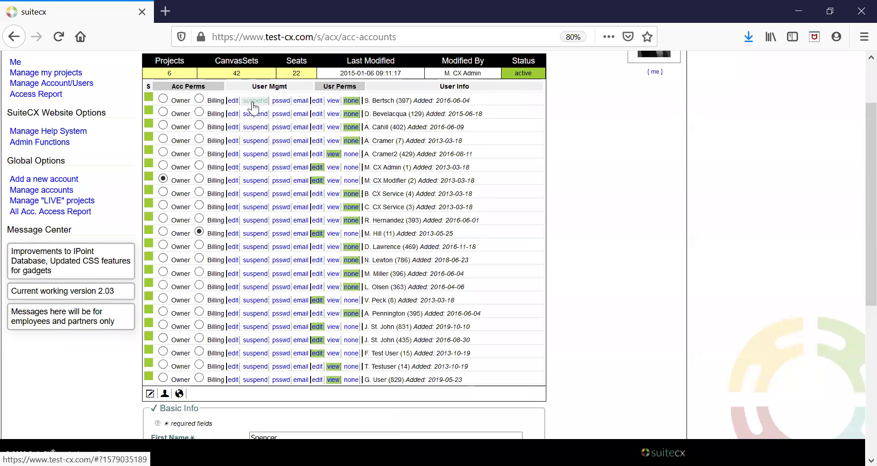
Step: Switch to the first user's password panel and focus the empty User psswd field
{"action": "left_click", "coordinate": [280, 101]}
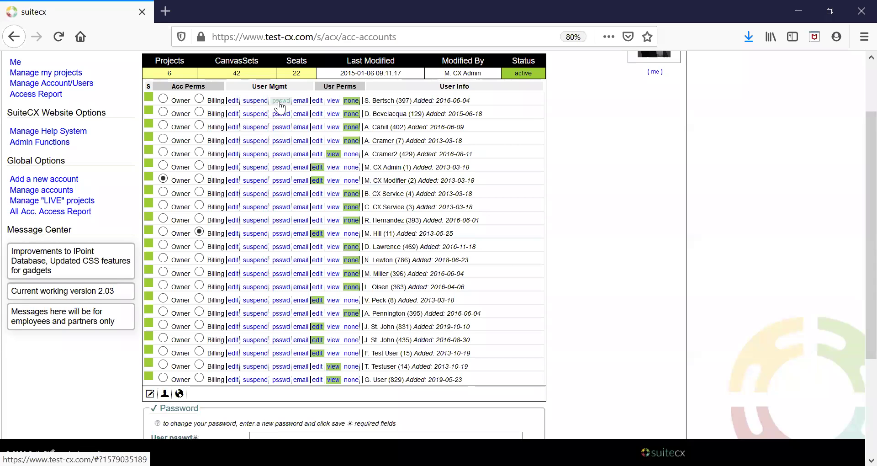
{"action": "scroll", "coordinate": [617, 338], "scroll_direction": "down", "scroll_amount": 3}
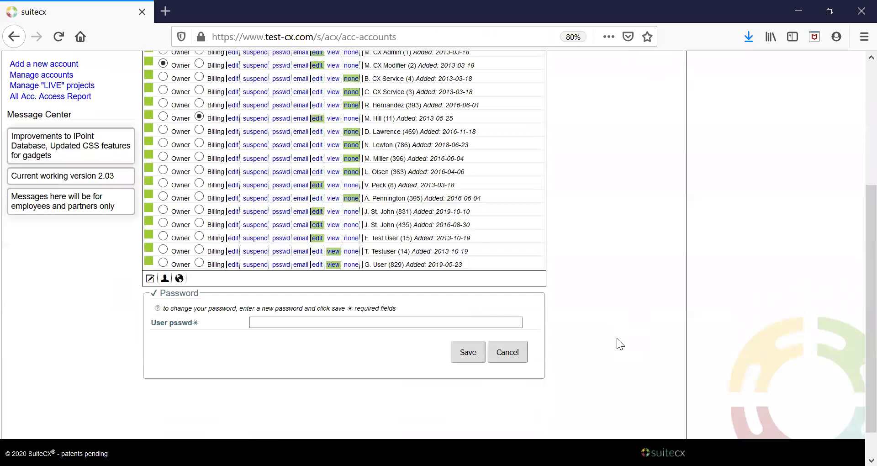
{"action": "left_click", "coordinate": [254, 323]}
{"action": "scroll", "coordinate": [686, 306], "scroll_direction": "up", "scroll_amount": 5}
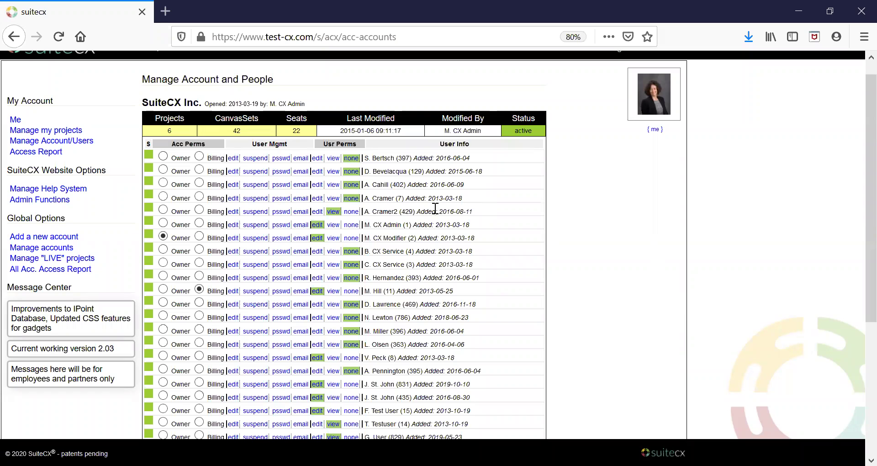
{"action": "left_click", "coordinate": [299, 162]}
{"action": "left_click", "coordinate": [301, 159]}
{"action": "left_click", "coordinate": [321, 159]}
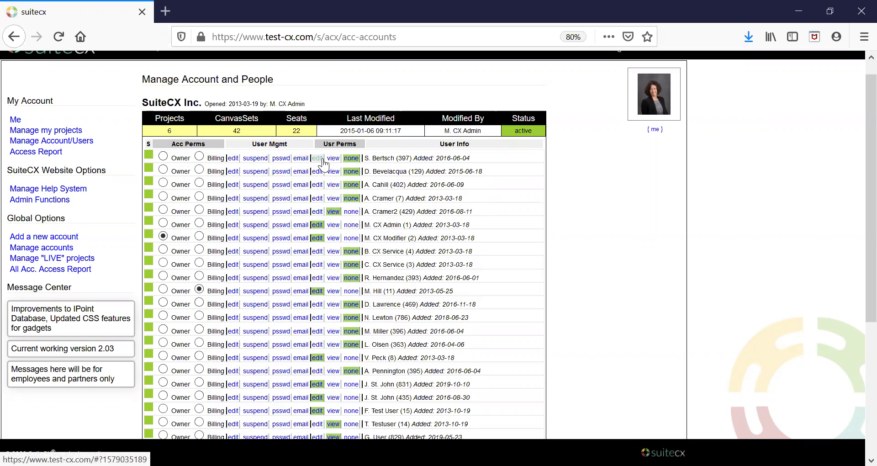
{"action": "left_click", "coordinate": [351, 159]}
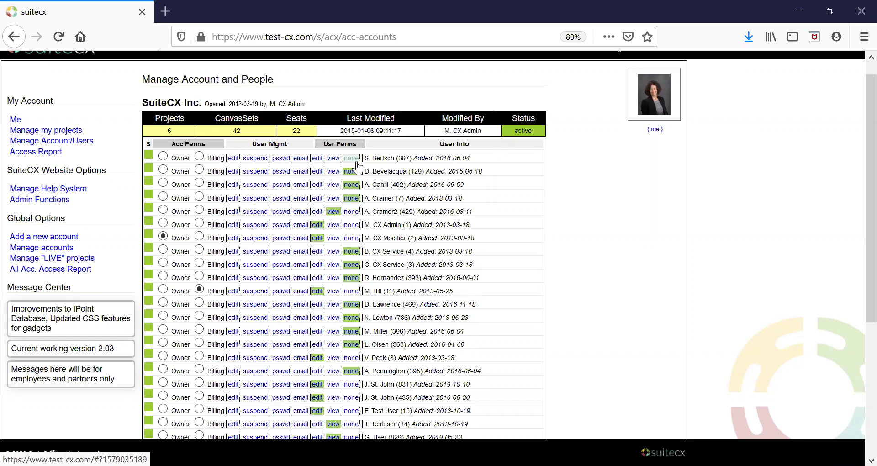
{"action": "left_click", "coordinate": [317, 158]}
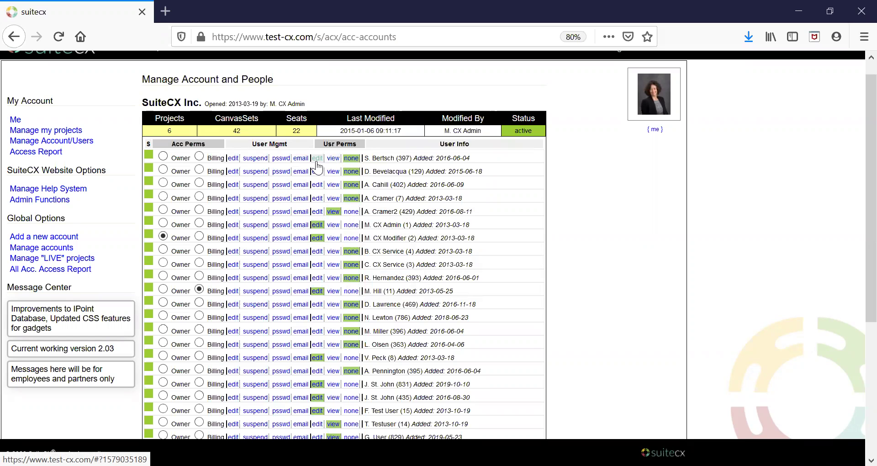
{"action": "left_click", "coordinate": [332, 161]}
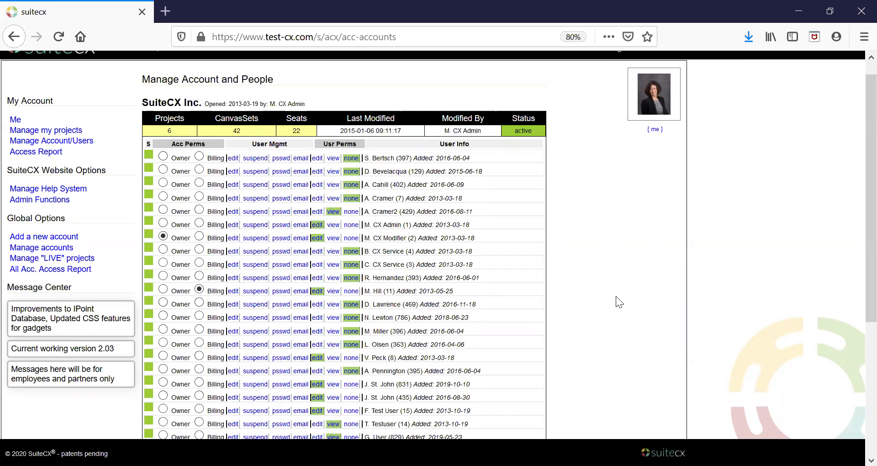
Step: Scroll down the user list, then reload the account management page
{"action": "scroll", "coordinate": [612, 297], "scroll_direction": "down", "scroll_amount": 2}
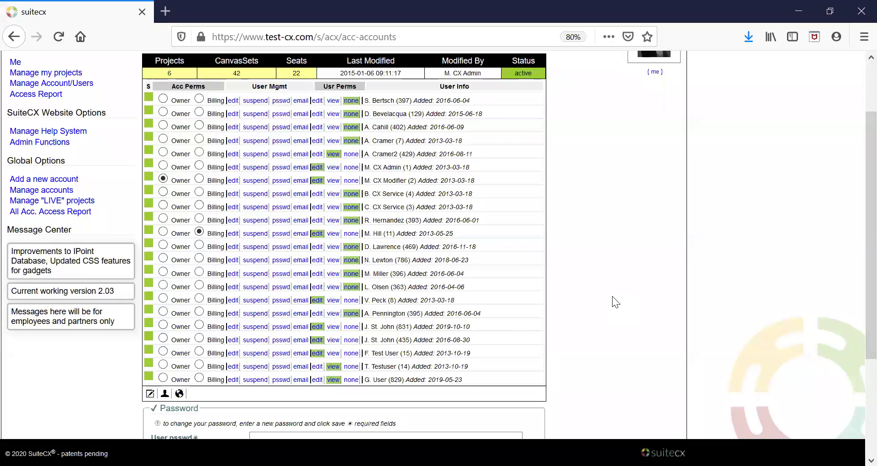
{"action": "scroll", "coordinate": [612, 301], "scroll_direction": "down", "scroll_amount": 1}
{"action": "scroll", "coordinate": [612, 302], "scroll_direction": "down", "scroll_amount": 1}
{"action": "scroll", "coordinate": [612, 302], "scroll_direction": "down", "scroll_amount": 4}
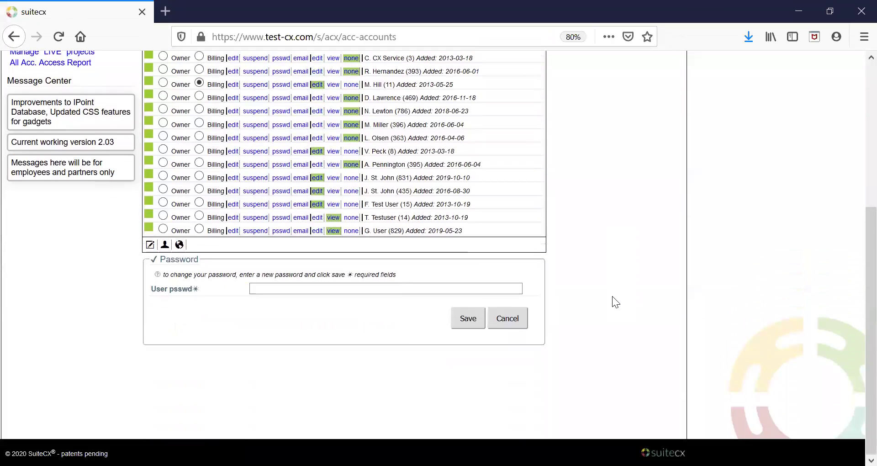
{"action": "scroll", "coordinate": [611, 296], "scroll_direction": "up", "scroll_amount": 10}
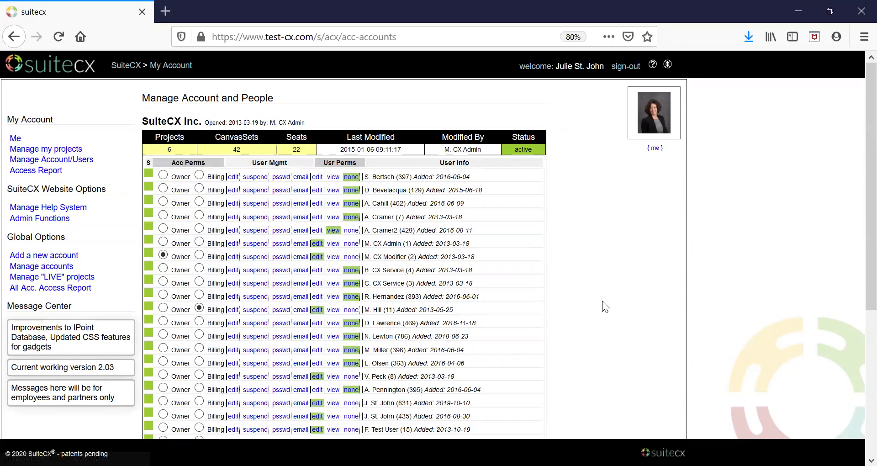
{"action": "scroll", "coordinate": [602, 305], "scroll_direction": "down", "scroll_amount": 3}
{"action": "scroll", "coordinate": [603, 306], "scroll_direction": "down", "scroll_amount": 4}
{"action": "left_click", "coordinate": [55, 41]}
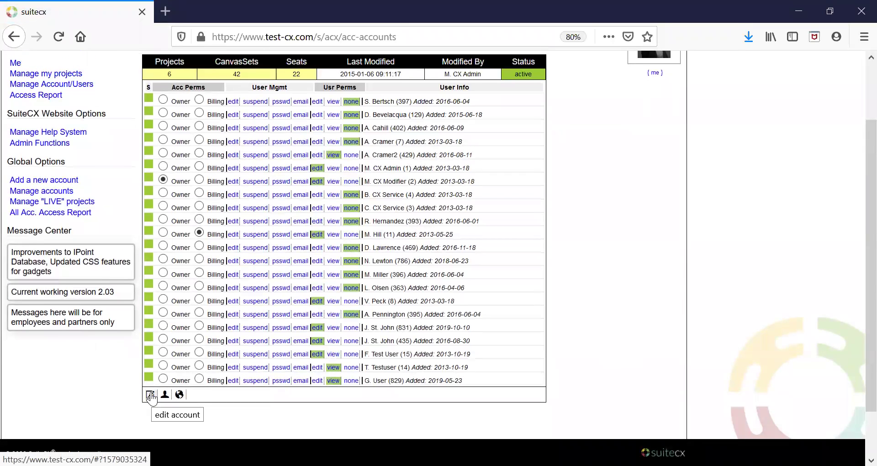
Step: Open the Account Name form showing SuiteCX Inc. and its billing location
{"action": "scroll", "coordinate": [152, 395], "scroll_direction": "down", "scroll_amount": 3}
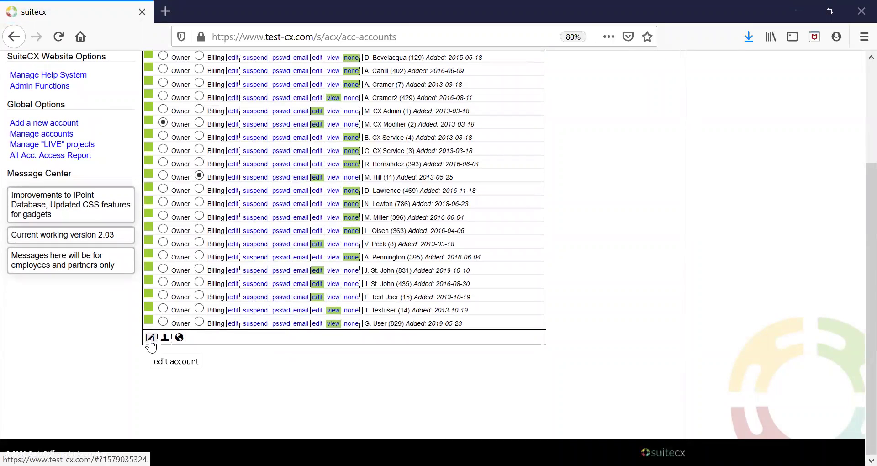
{"action": "left_click", "coordinate": [150, 339]}
{"action": "scroll", "coordinate": [98, 383], "scroll_direction": "down", "scroll_amount": 5}
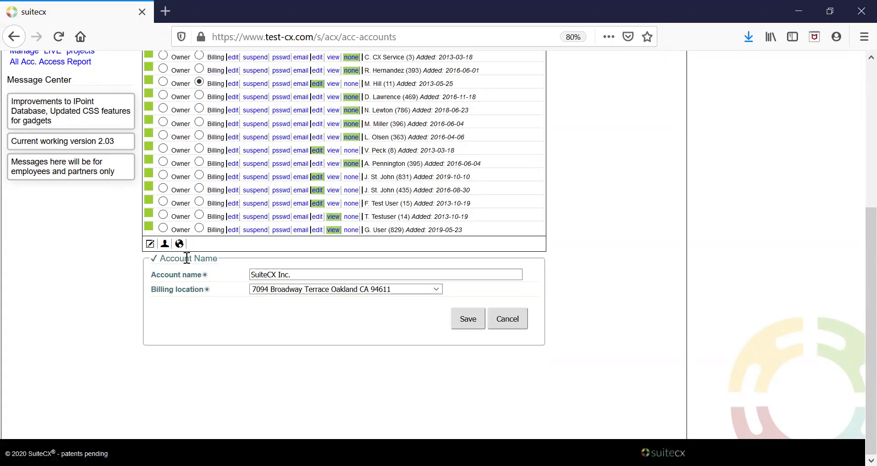
Step: Open a blank new-user form and step through its email, password, name and telephone fields
{"action": "left_click", "coordinate": [165, 246]}
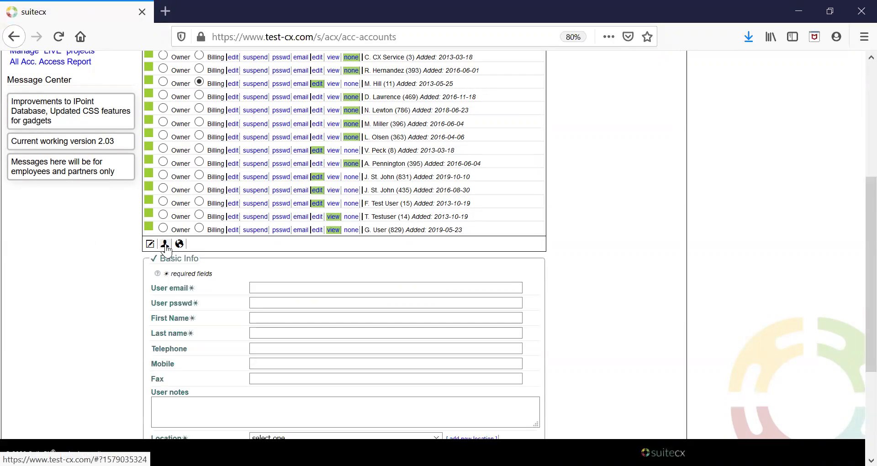
{"action": "left_click", "coordinate": [290, 287]}
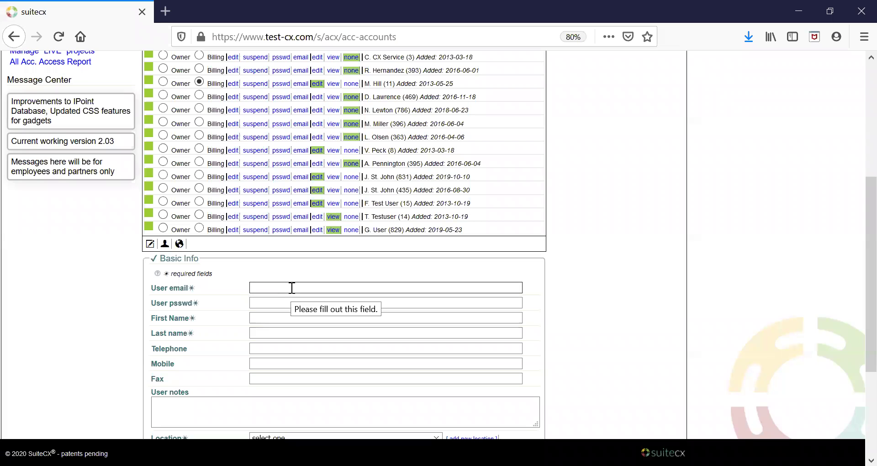
{"action": "scroll", "coordinate": [291, 288], "scroll_direction": "down", "scroll_amount": 3}
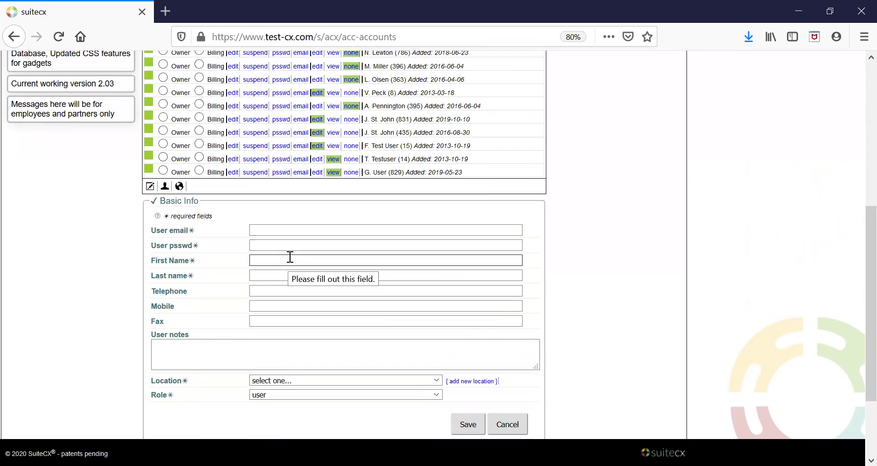
{"action": "left_click", "coordinate": [293, 250]}
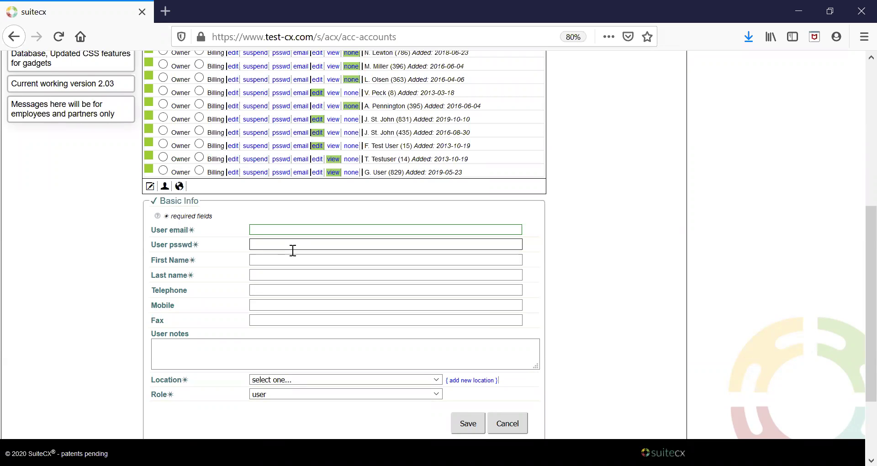
{"action": "left_click", "coordinate": [293, 250]}
{"action": "left_click", "coordinate": [292, 259]}
{"action": "left_click", "coordinate": [292, 274]}
{"action": "left_click", "coordinate": [291, 291]}
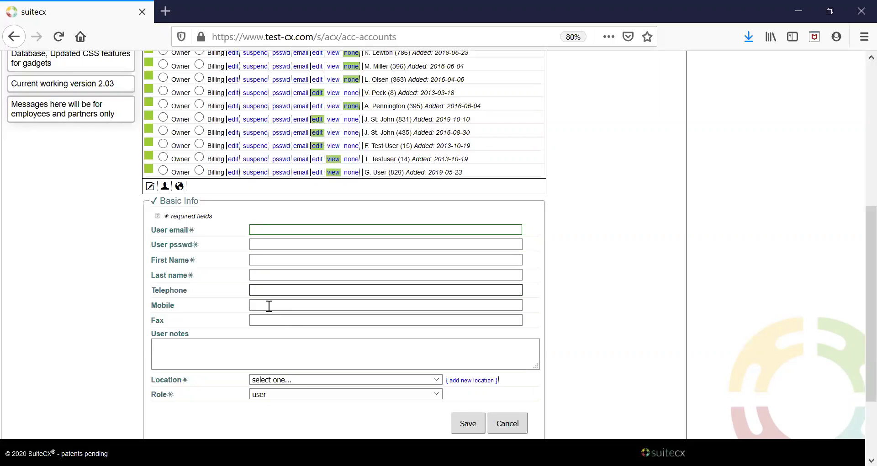
{"action": "scroll", "coordinate": [380, 354], "scroll_direction": "down", "scroll_amount": 2}
Step: Review the Location and Role choices without changing them, keeping the role as user
{"action": "left_click", "coordinate": [437, 324]}
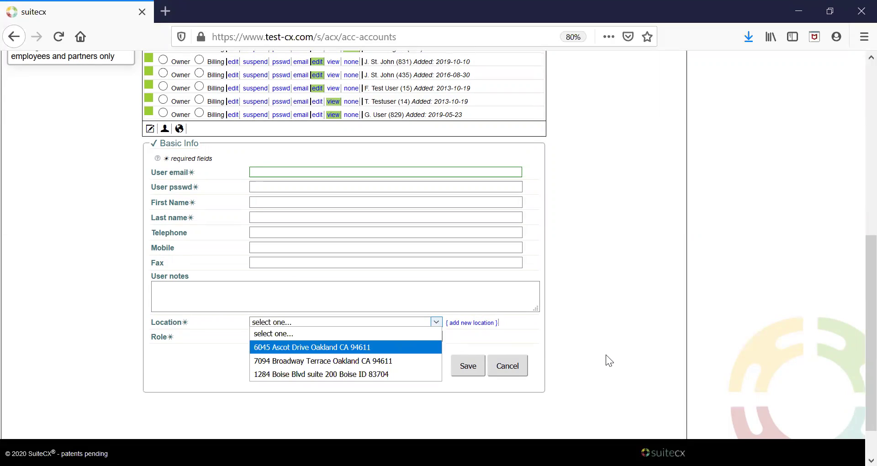
{"action": "left_click", "coordinate": [606, 355]}
{"action": "left_click", "coordinate": [439, 337]}
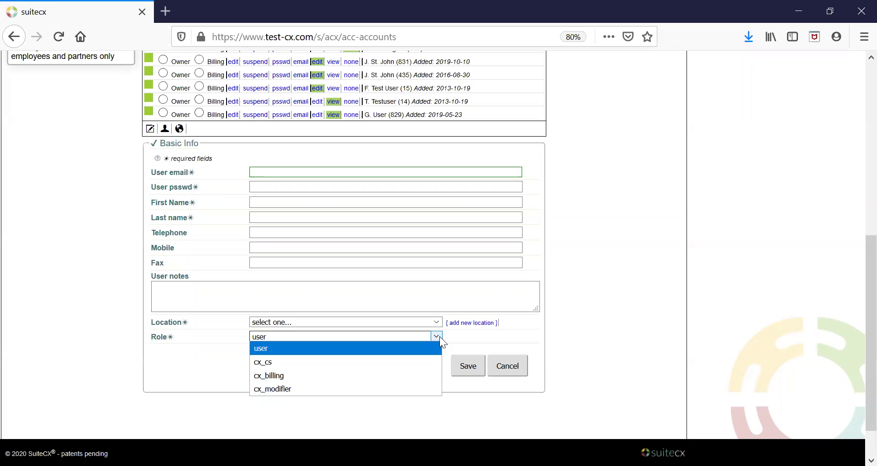
{"action": "left_click", "coordinate": [440, 336]}
{"action": "left_click", "coordinate": [440, 336]}
{"action": "left_click", "coordinate": [439, 336]}
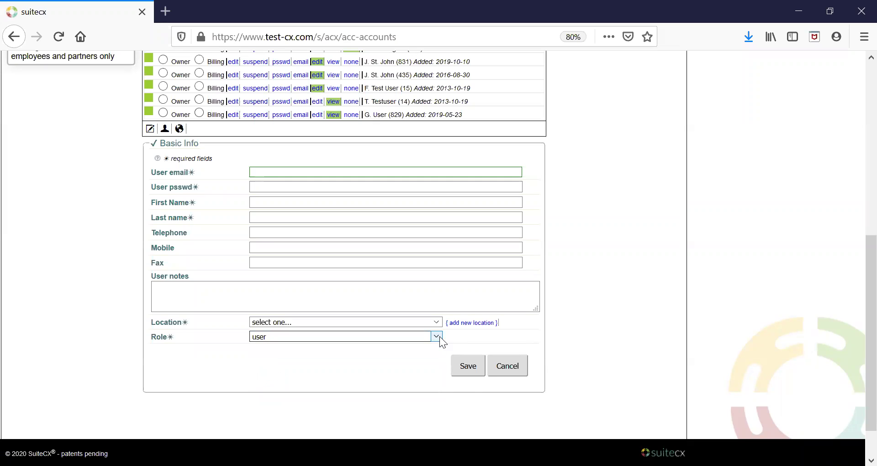
{"action": "scroll", "coordinate": [632, 356], "scroll_direction": "up", "scroll_amount": 3}
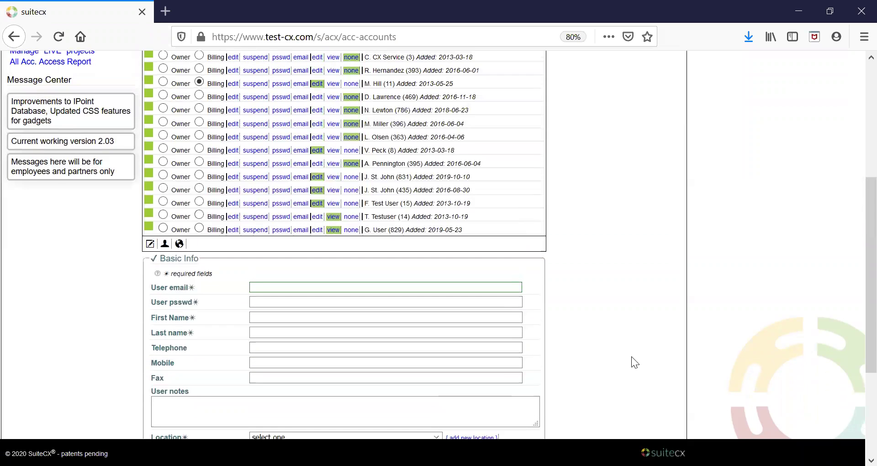
{"action": "scroll", "coordinate": [631, 356], "scroll_direction": "up", "scroll_amount": 1}
{"action": "scroll", "coordinate": [631, 363], "scroll_direction": "up", "scroll_amount": 1}
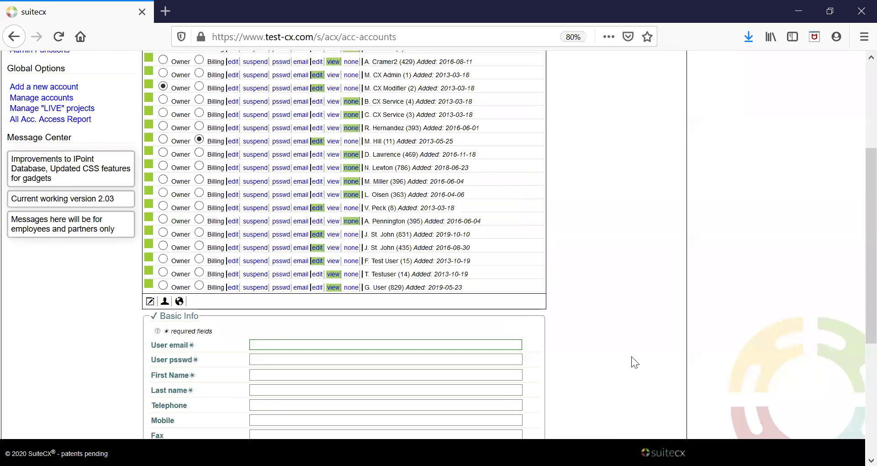
Step: Enter the new user's email address, replacing the first rejected entry
{"action": "left_click", "coordinate": [347, 347]}
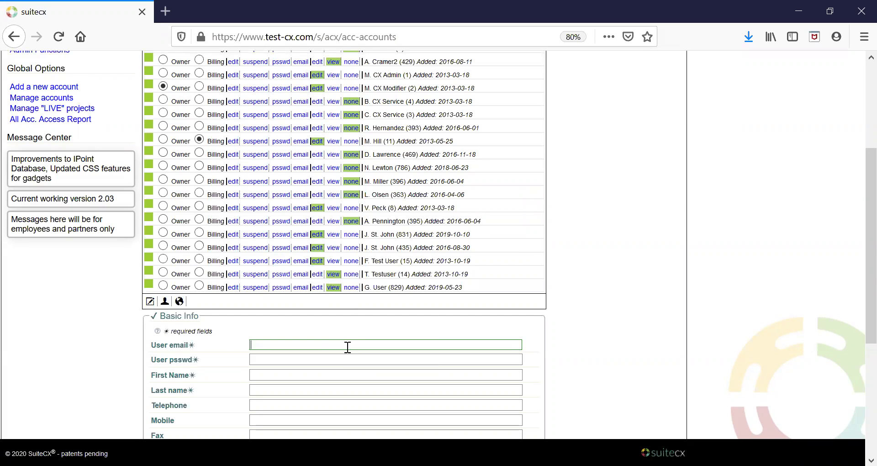
{"action": "type", "text": "test@test.com"}
{"action": "key", "text": "Tab"}
{"action": "scroll", "coordinate": [348, 347], "scroll_direction": "up", "scroll_amount": 2}
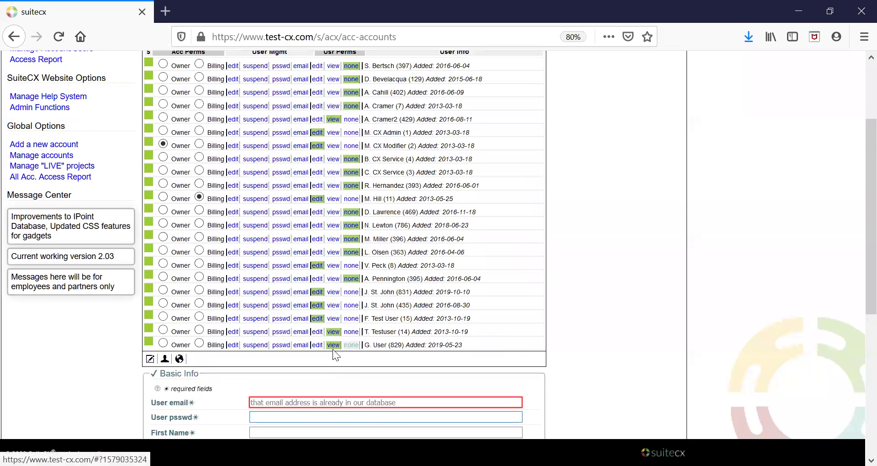
{"action": "scroll", "coordinate": [347, 354], "scroll_direction": "down", "scroll_amount": 2}
{"action": "left_click", "coordinate": [353, 345]}
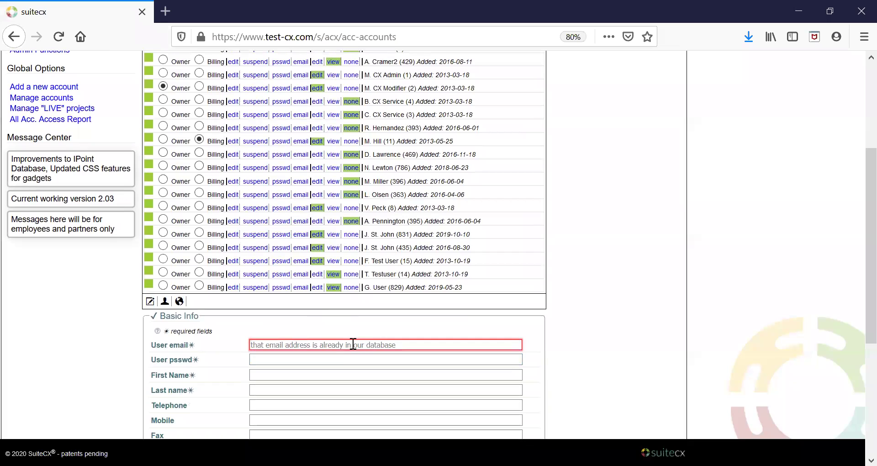
{"action": "type", "text": "SuitecxAc"}
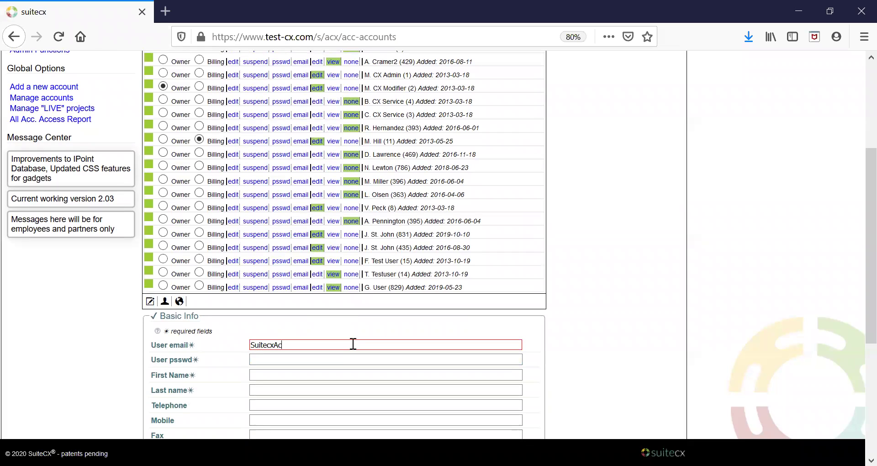
{"action": "type", "text": "cess.com"}
{"action": "key", "text": "Tab"}
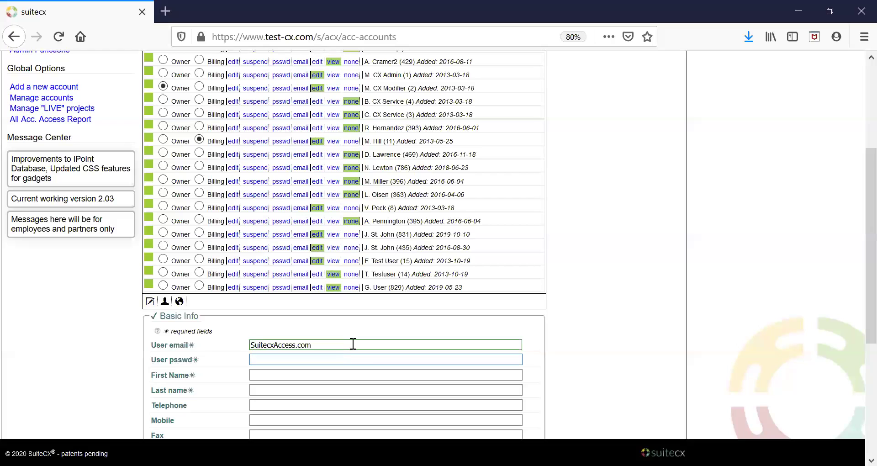
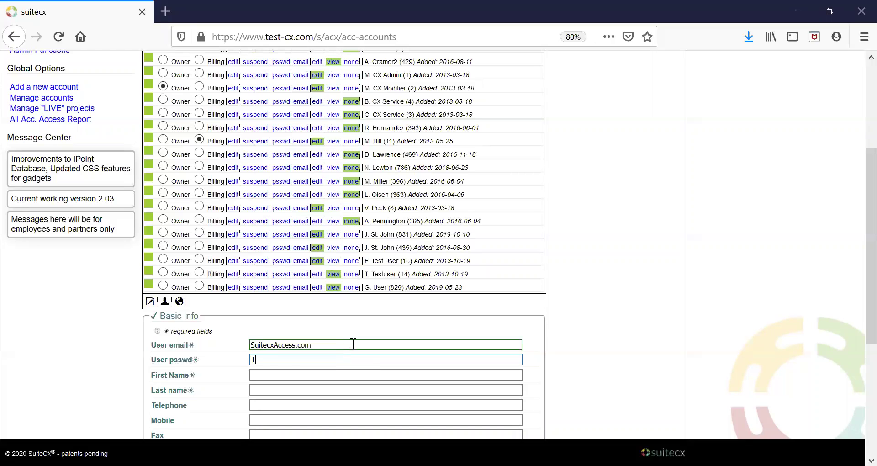
Step: Enter the account password, first name 'New' and last name 'Account'
{"action": "key", "text": "Tab"}
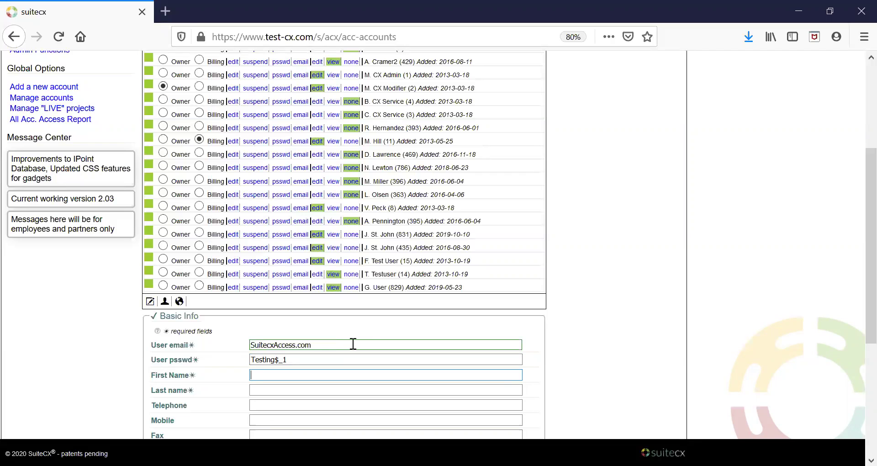
{"action": "key", "text": "Tab"}
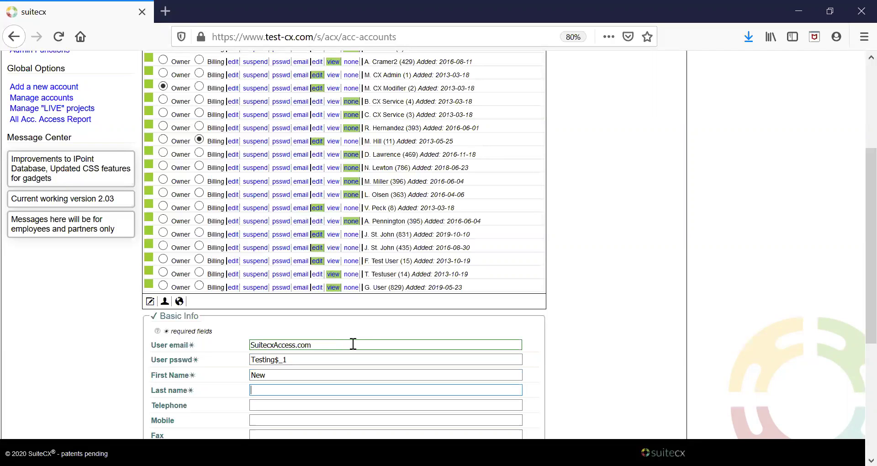
{"action": "key", "text": "Tab"}
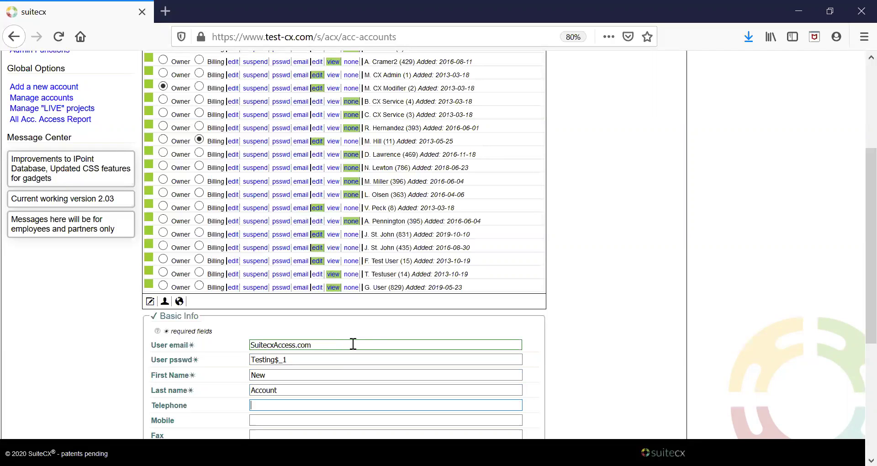
{"action": "scroll", "coordinate": [353, 344], "scroll_direction": "down", "scroll_amount": 3}
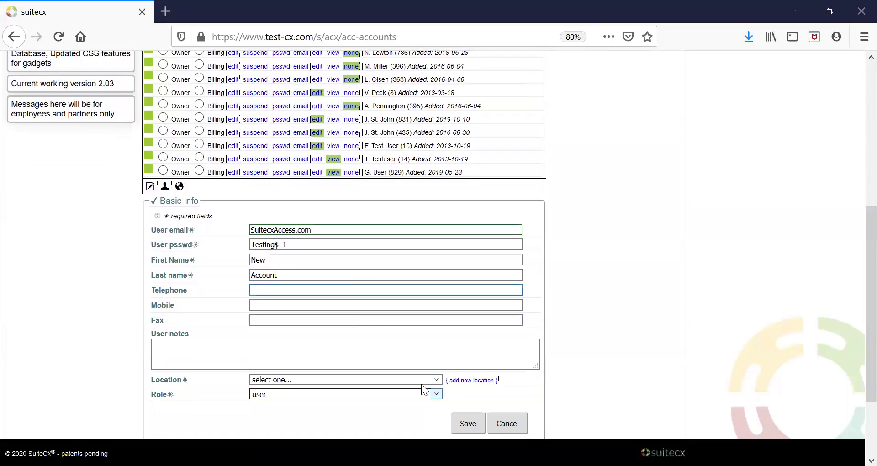
{"action": "left_click", "coordinate": [437, 381]}
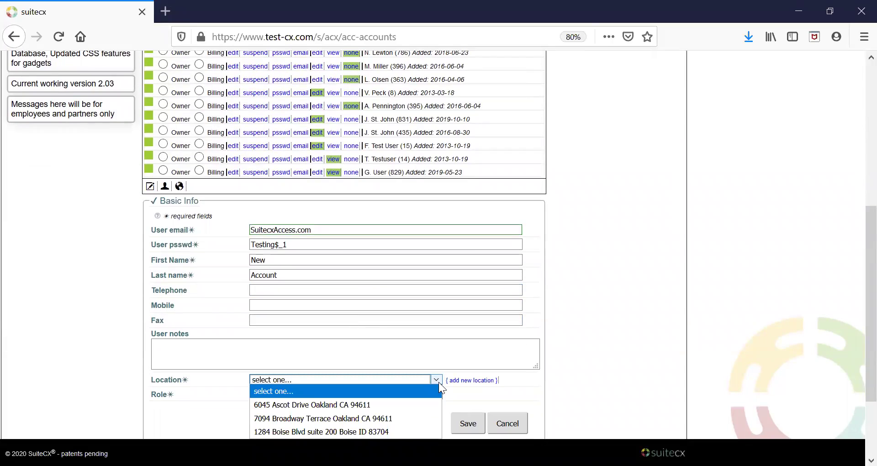
{"action": "left_click", "coordinate": [390, 403]}
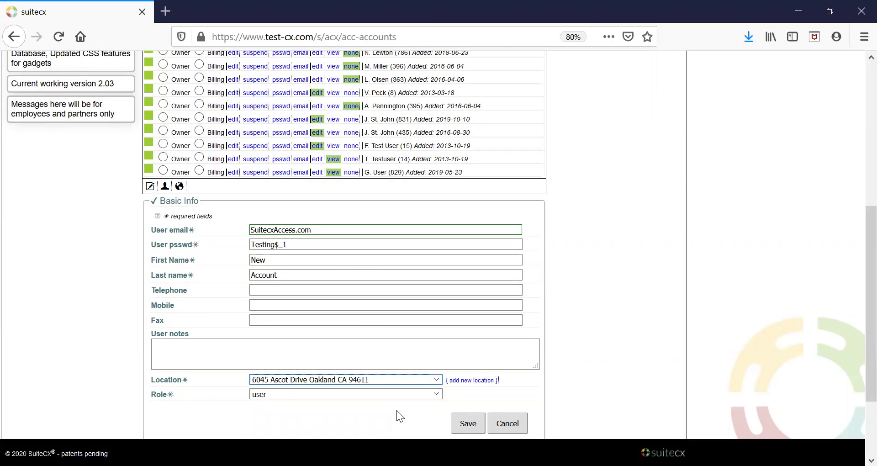
{"action": "scroll", "coordinate": [396, 410], "scroll_direction": "down", "scroll_amount": 2}
Step: Save the new user and find N. Account (833) in the SuiteCX Inc. list
{"action": "left_click", "coordinate": [466, 371]}
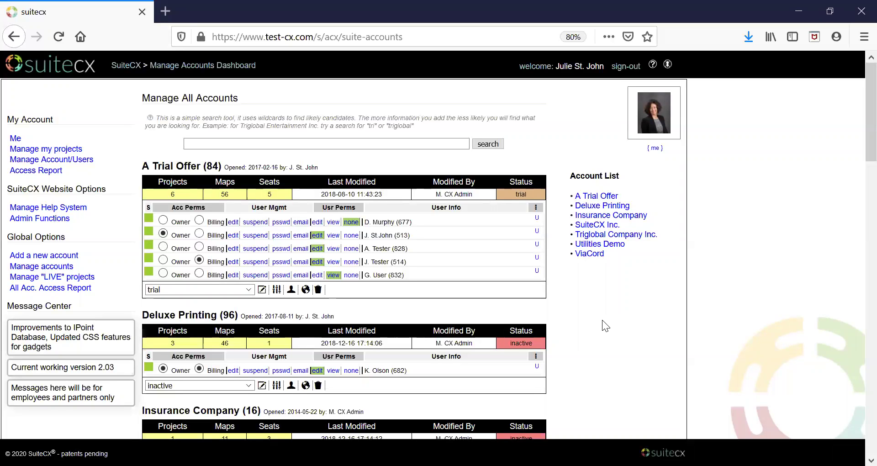
{"action": "scroll", "coordinate": [602, 321], "scroll_direction": "down", "scroll_amount": 5}
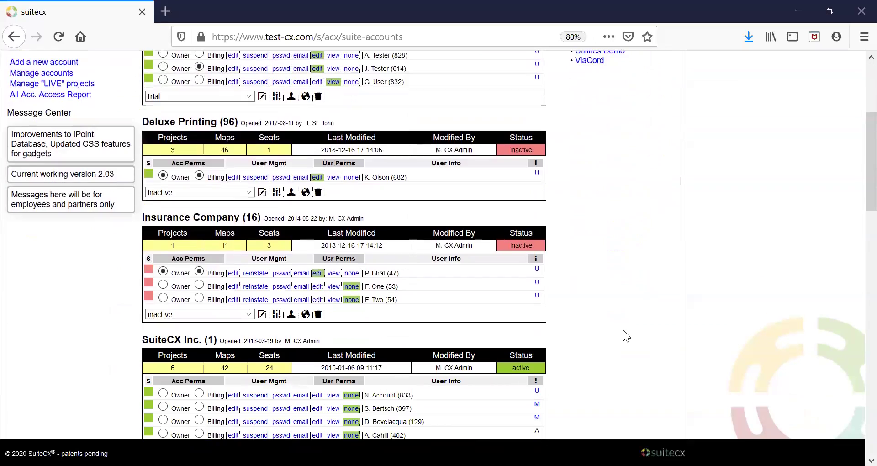
{"action": "scroll", "coordinate": [624, 325], "scroll_direction": "down", "scroll_amount": 7}
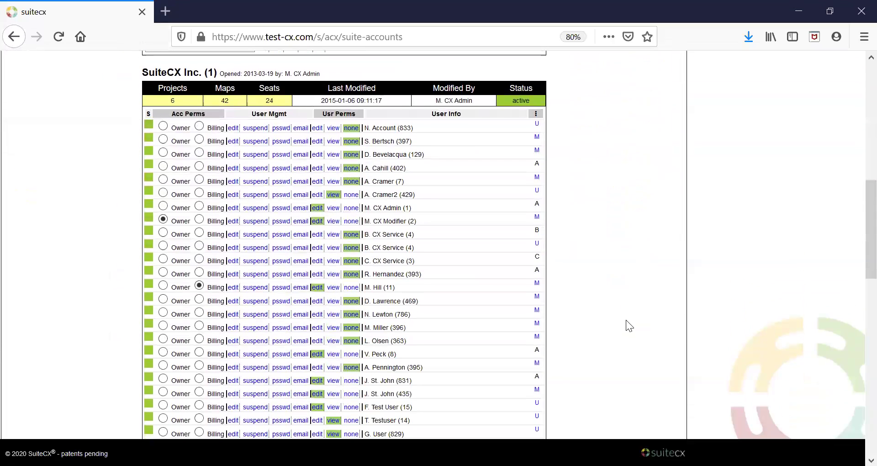
{"action": "left_click_drag", "start_coordinate": [867, 264], "coordinate": [867, 273]}
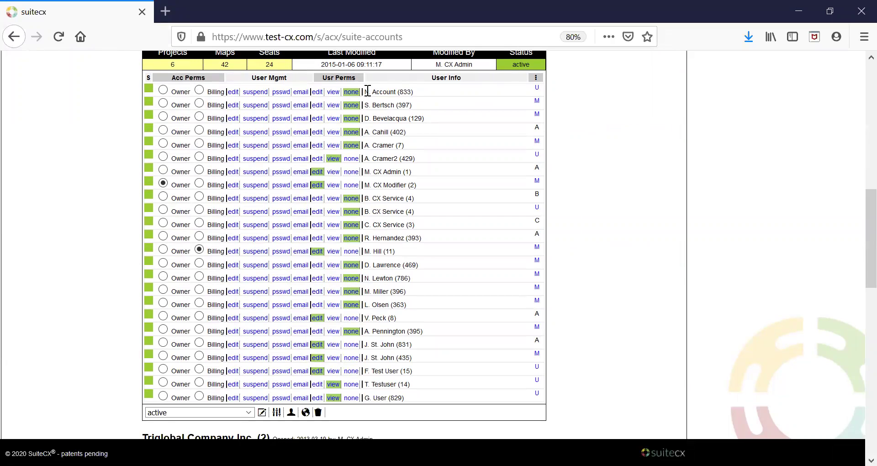
{"action": "left_click_drag", "start_coordinate": [365, 91], "coordinate": [421, 95]}
Step: Set N. Account's user permission to edit
{"action": "left_click", "coordinate": [421, 95]}
{"action": "scroll", "coordinate": [445, 184], "scroll_direction": "up", "scroll_amount": 2}
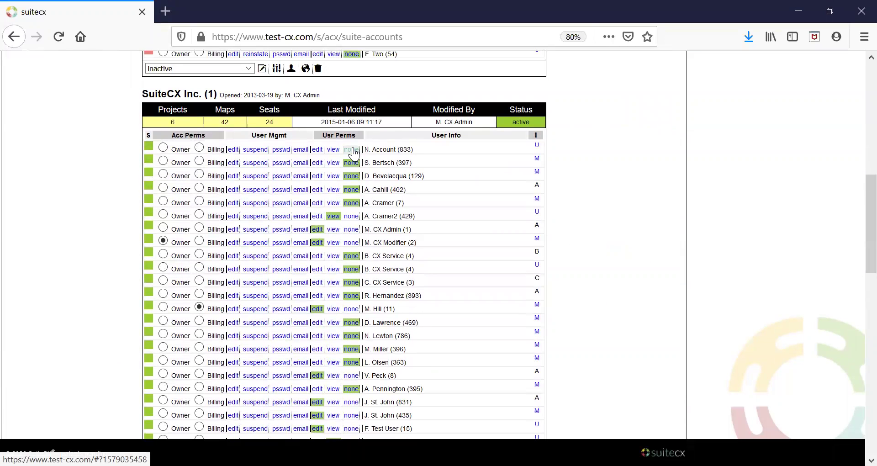
{"action": "left_click", "coordinate": [317, 150]}
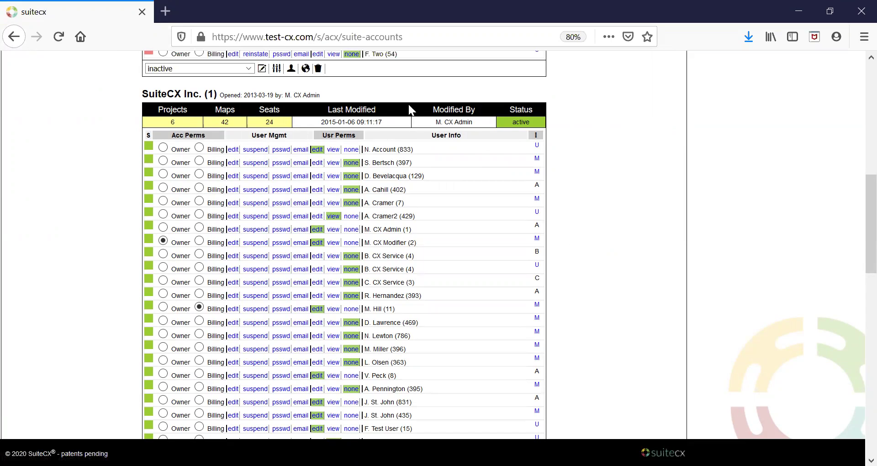
{"action": "left_click", "coordinate": [405, 37]}
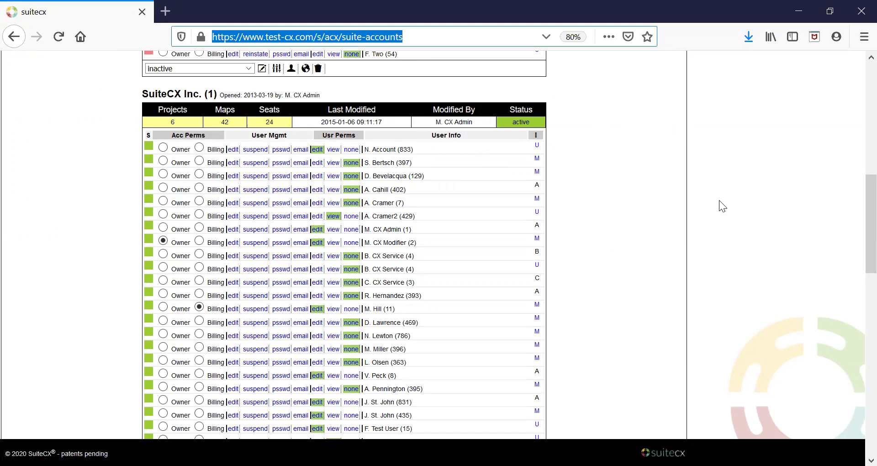